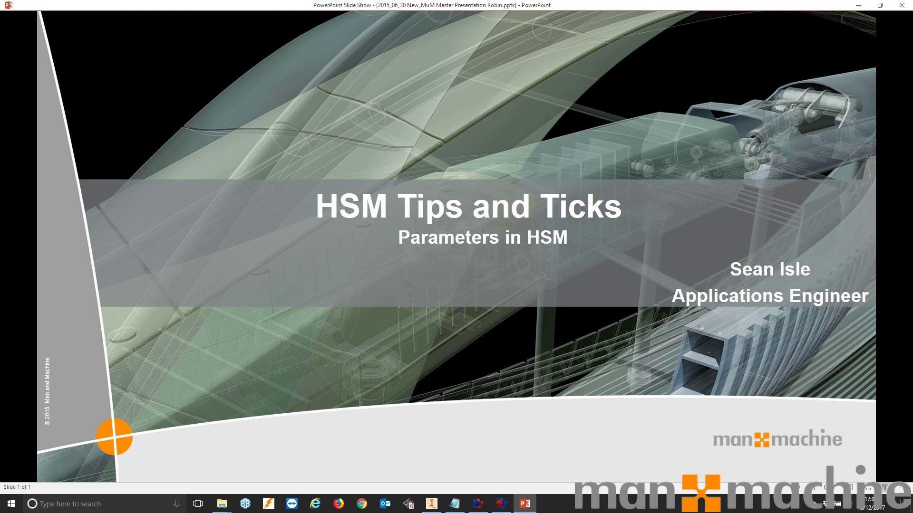
Switch from the PowerPoint slide show to Inventor showing MuM Logo.ipt with its CAM operations.
key(alt+Tab)
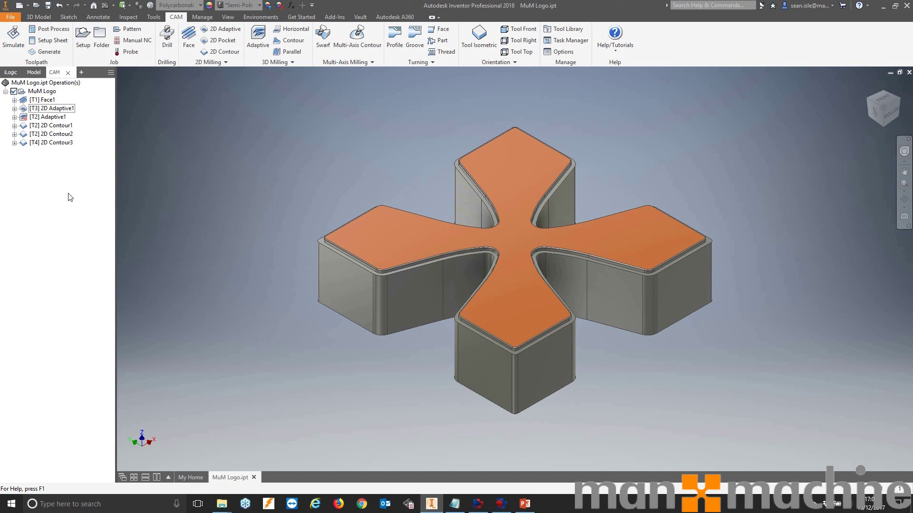
Edit [T3] 2D Adaptive1, check its Passes settings, then return to the Tool tab feeds and speeds.
click(62, 110)
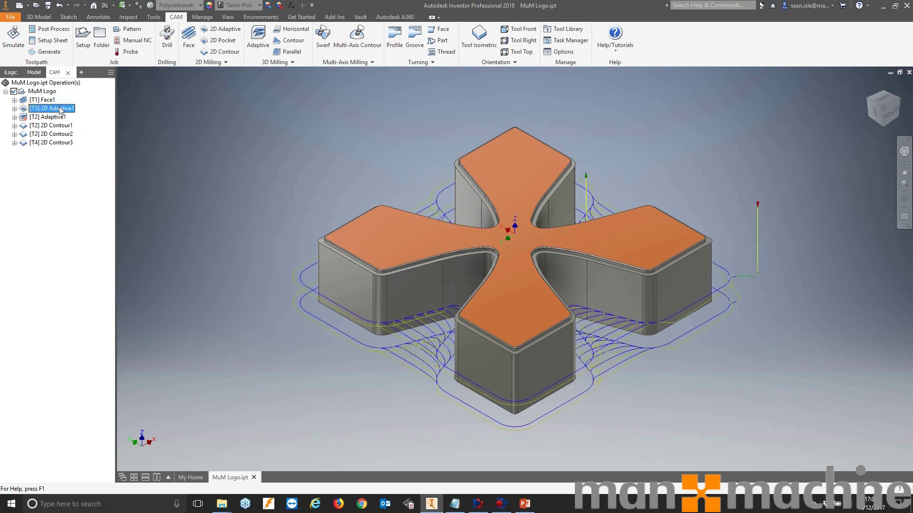
right_click(62, 110)
click(86, 113)
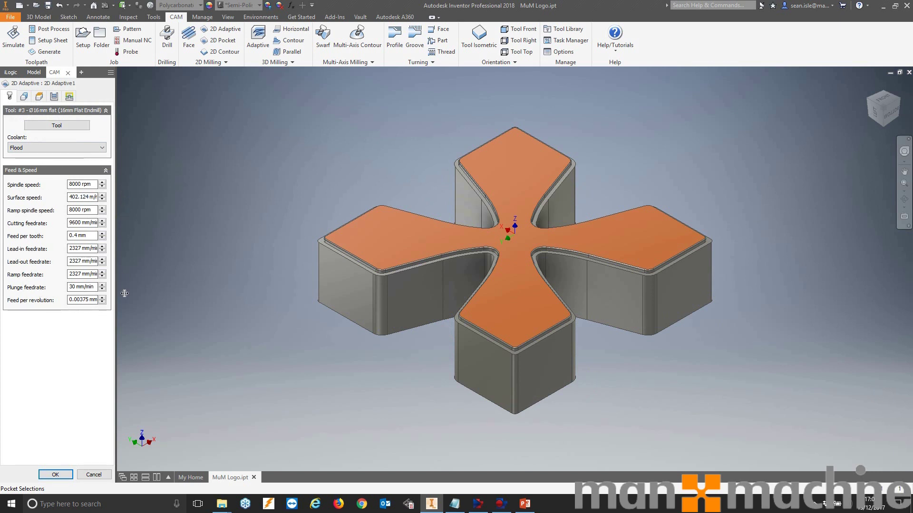
click(57, 98)
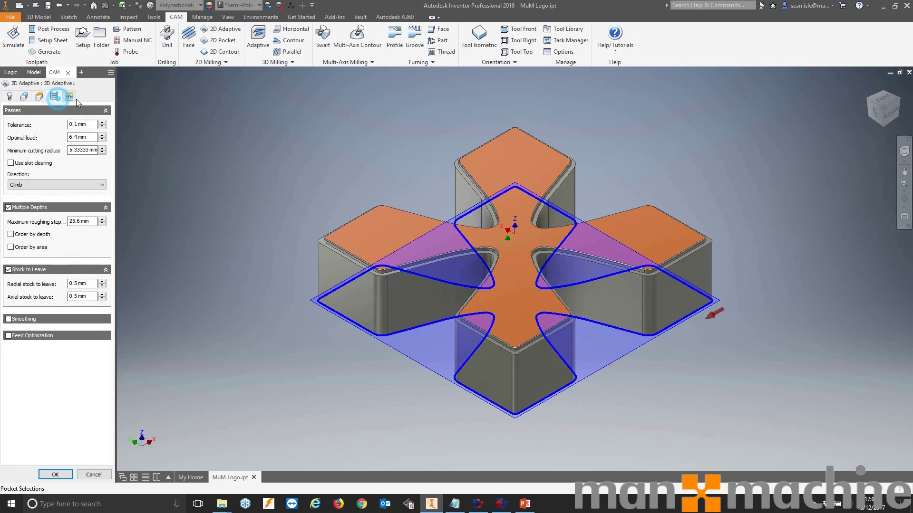
click(10, 98)
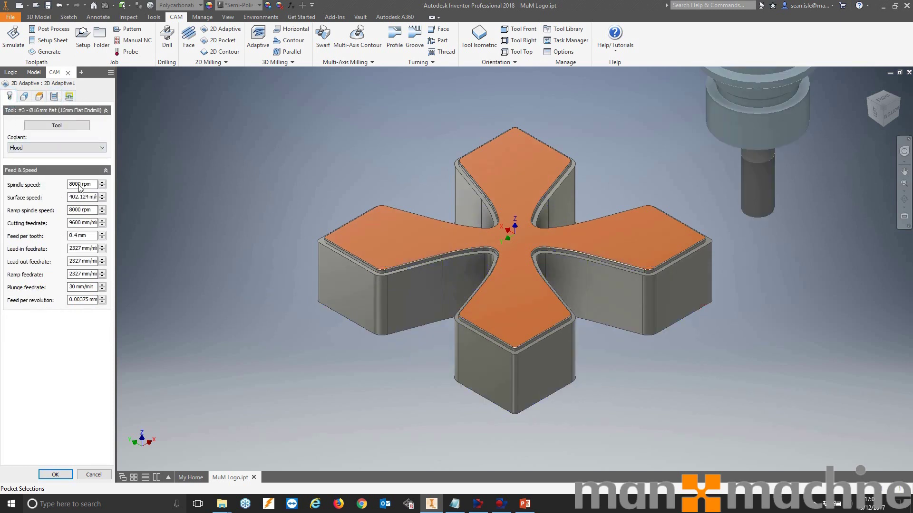
mouse_move(82, 187)
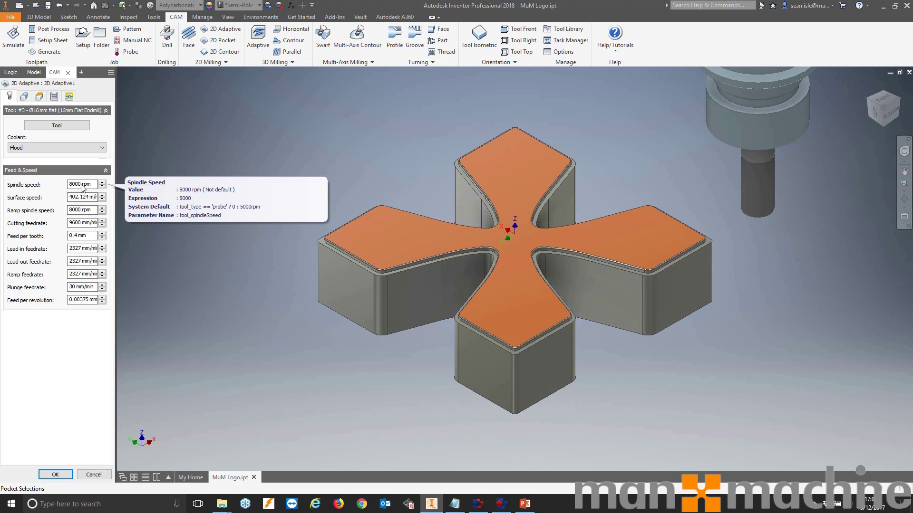
Change the cutting feedrate expression to tool_spindleSpeed * tool_numberOfFlutes * 0.2 and confirm it.
right_click(85, 226)
click(116, 281)
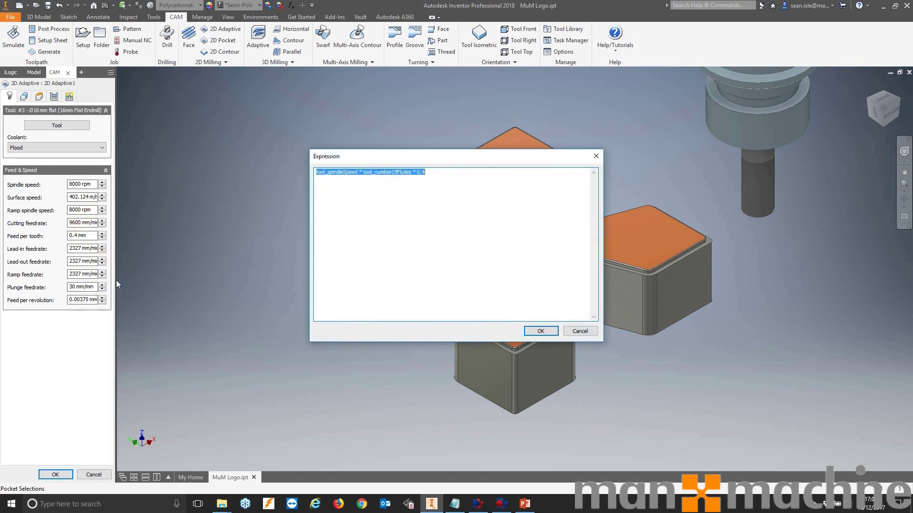
click(317, 172)
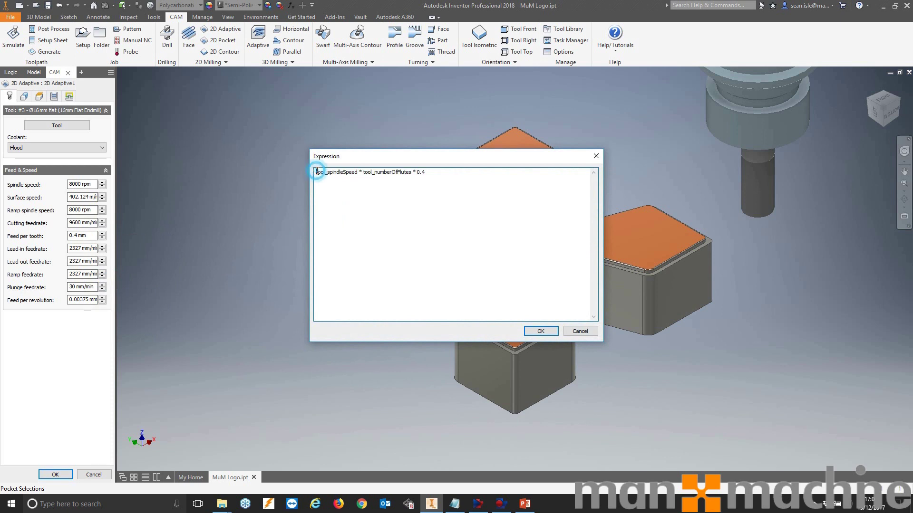
double_click(428, 173)
click(428, 173)
click(428, 173)
drag(316, 172, 357, 173)
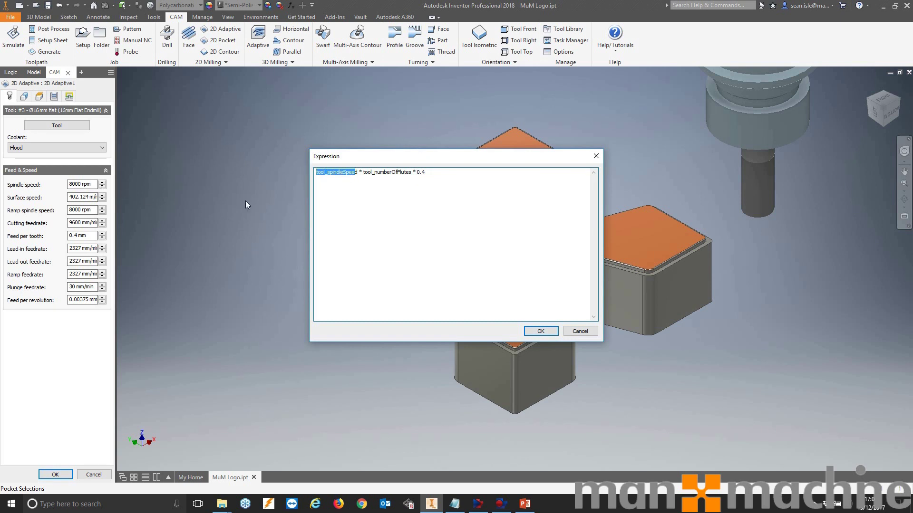
drag(365, 173, 419, 174)
click(429, 174)
key(BackSpace)
click(541, 332)
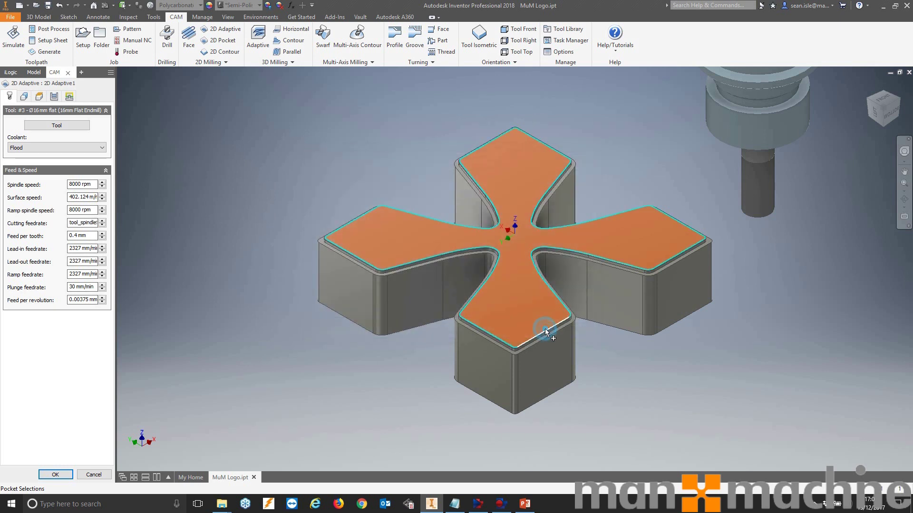
Commit the new 4800 mm/min cutting feedrate and review the spindle and surface speed values.
click(71, 223)
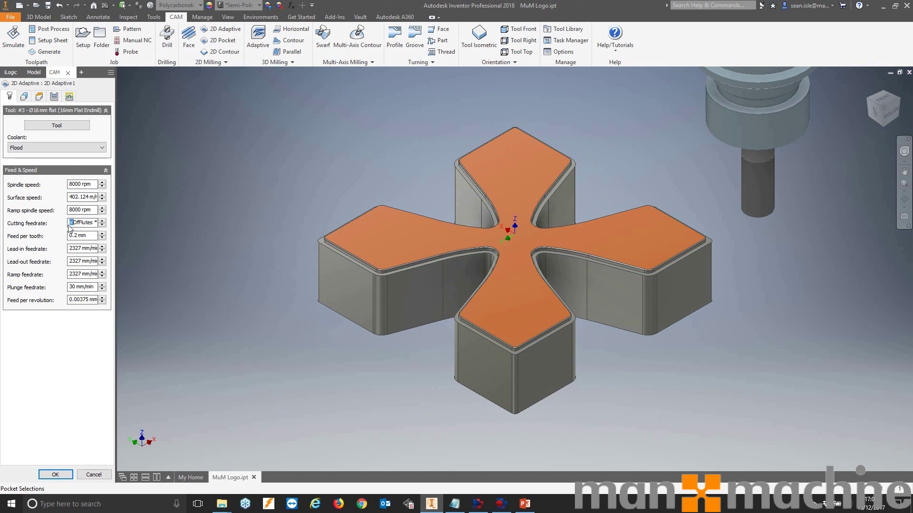
click(95, 186)
click(95, 185)
key(Tab)
click(80, 188)
On the Passes tab, inspect the Maximum roughing stepdown expression tool_fluteLength * 0.8.
click(54, 97)
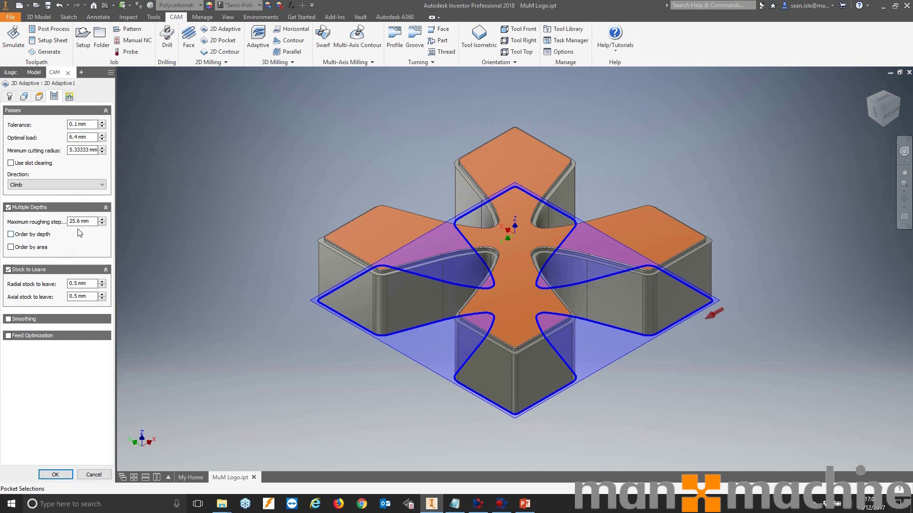
right_click(91, 225)
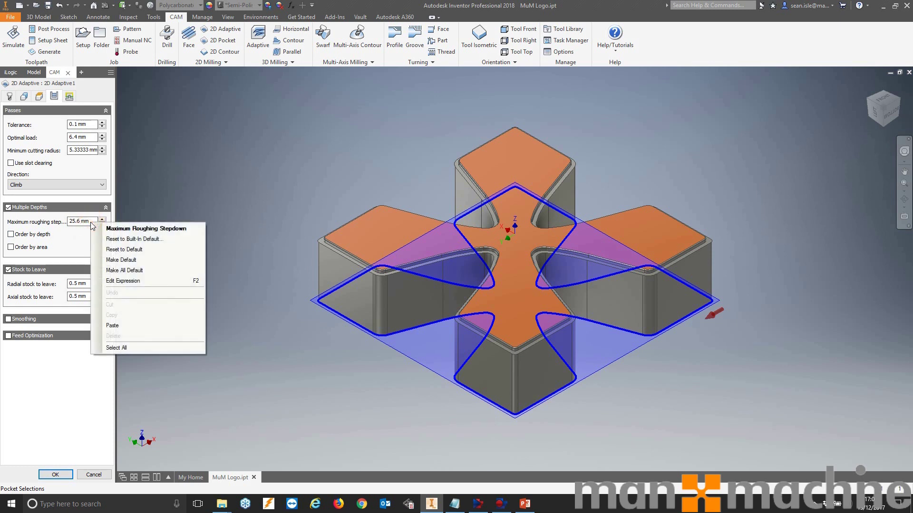
click(124, 281)
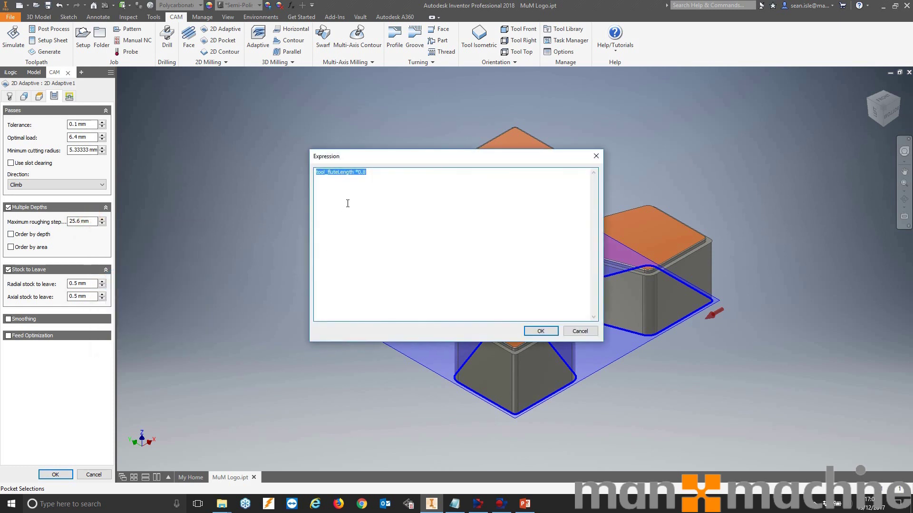
click(370, 174)
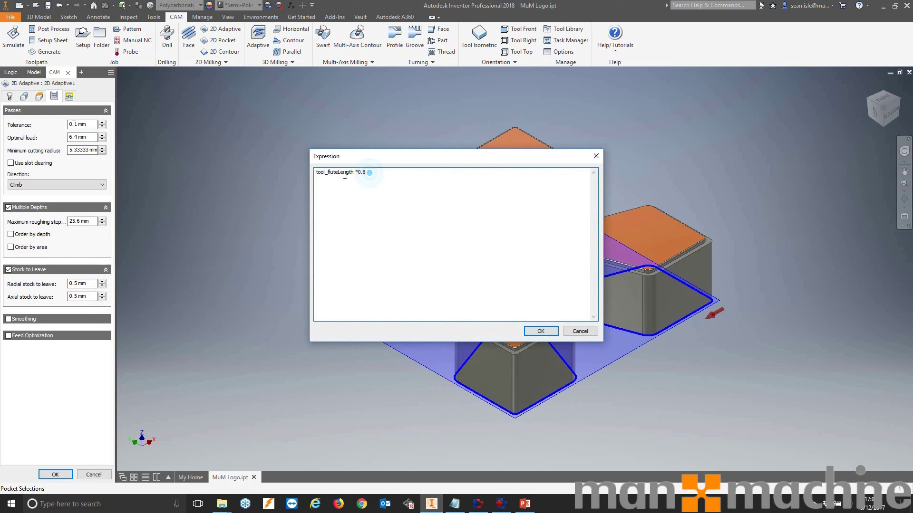
double_click(317, 174)
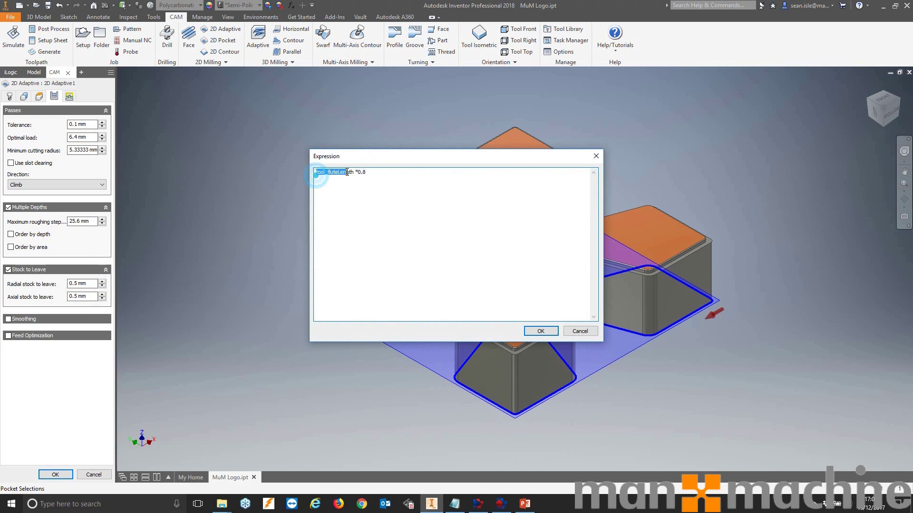
click(373, 172)
drag(367, 172, 363, 171)
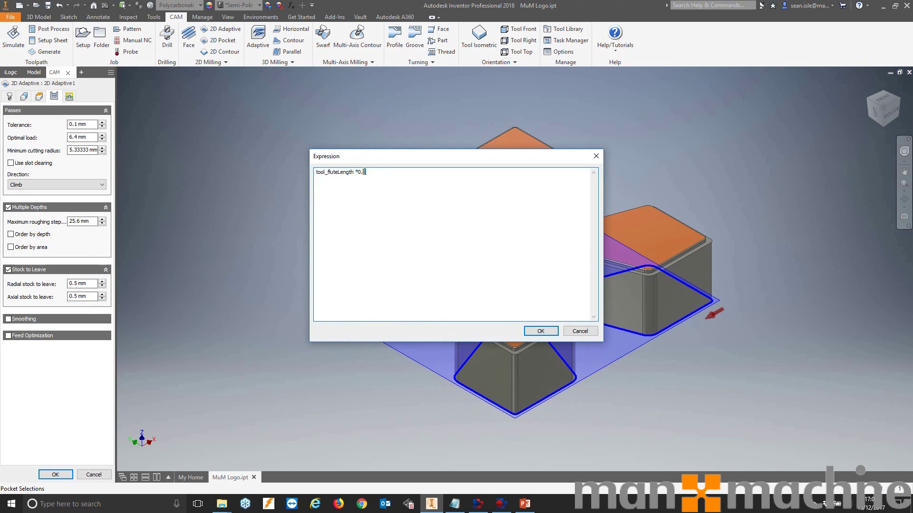
click(374, 172)
Close the stepdown expression unchanged and edit tool #3 in the Tool Library.
click(541, 332)
click(567, 29)
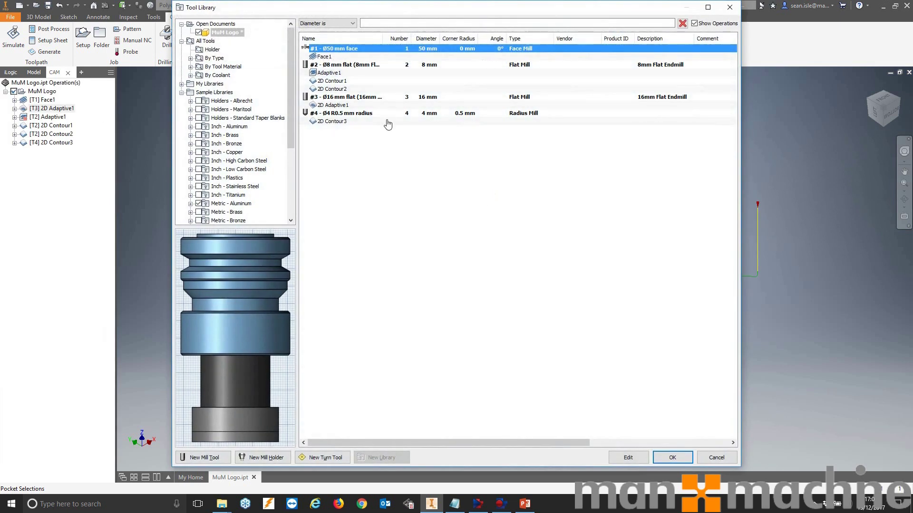
right_click(374, 98)
click(382, 104)
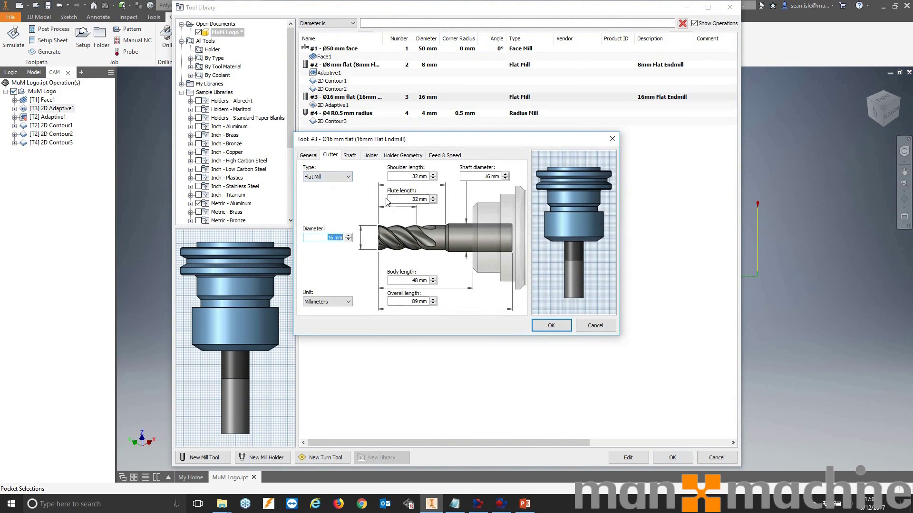
mouse_move(396, 200)
Review tool #3's flute length and flute count on its Cutter and Feed & Speed tabs, then close it.
click(309, 156)
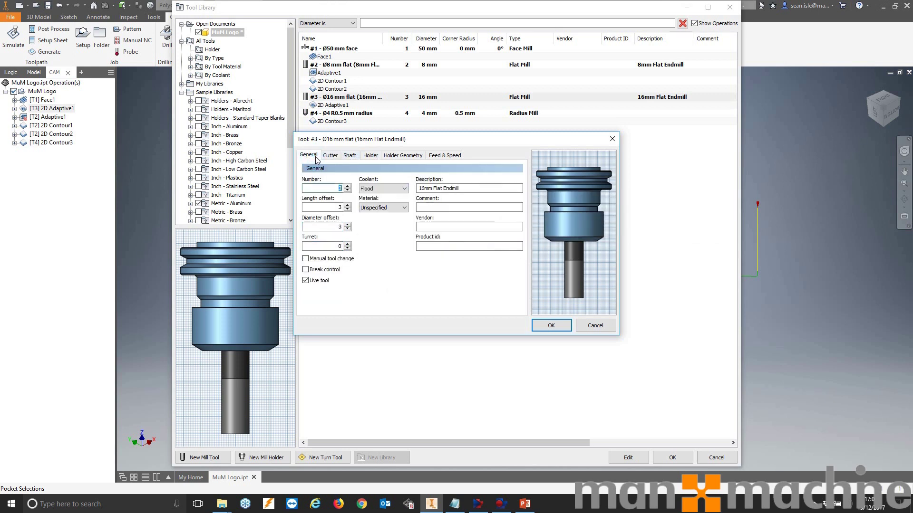
click(441, 156)
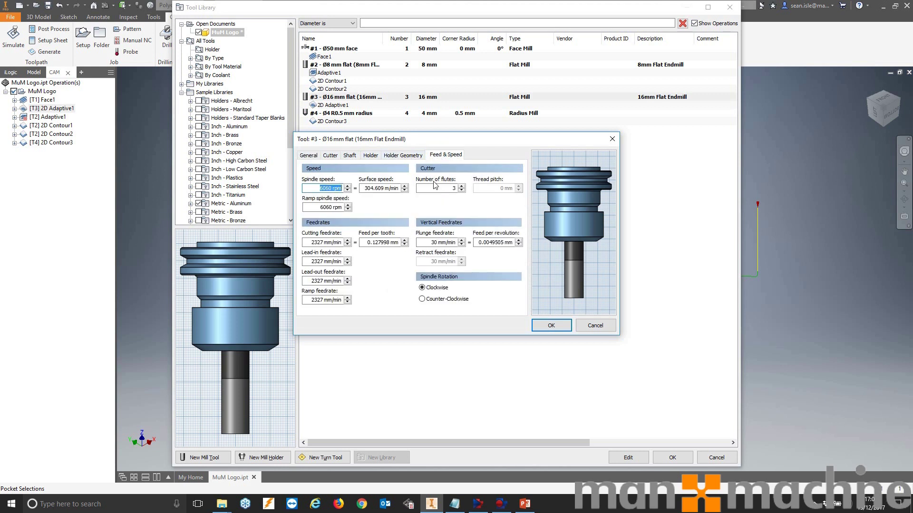
mouse_move(440, 187)
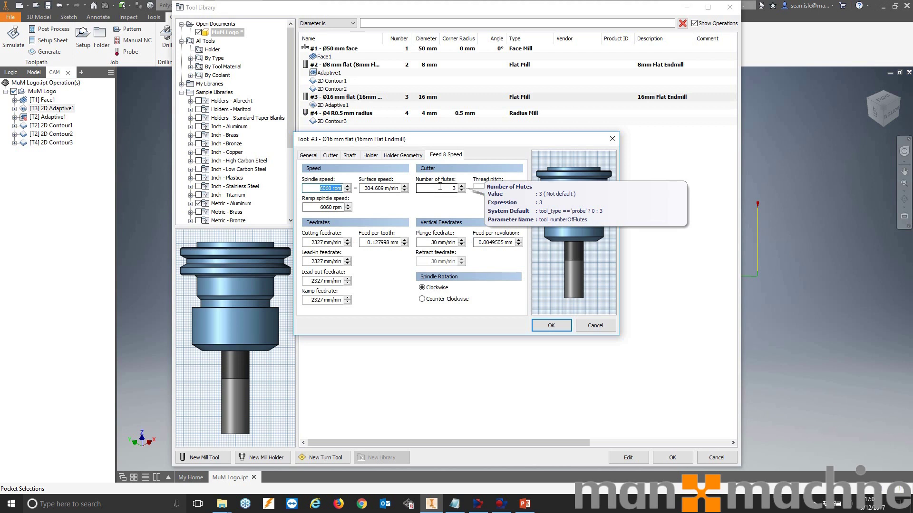
click(440, 187)
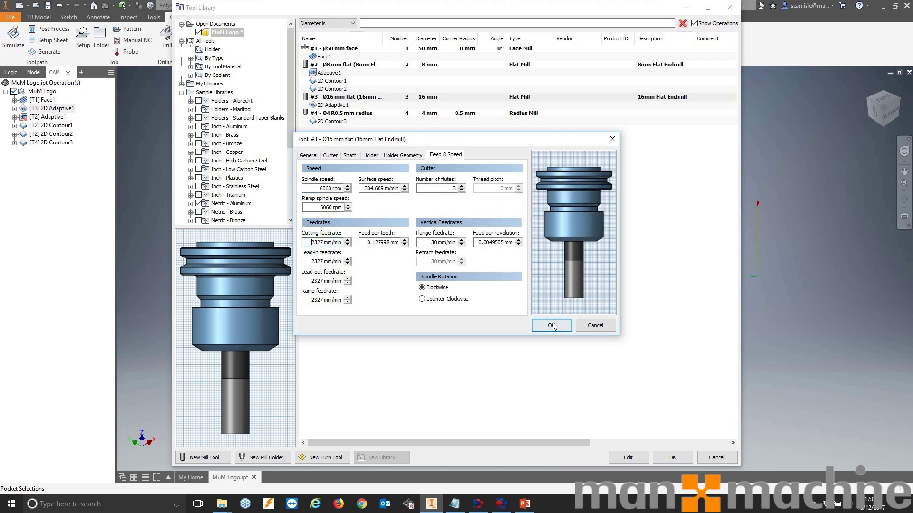
click(566, 326)
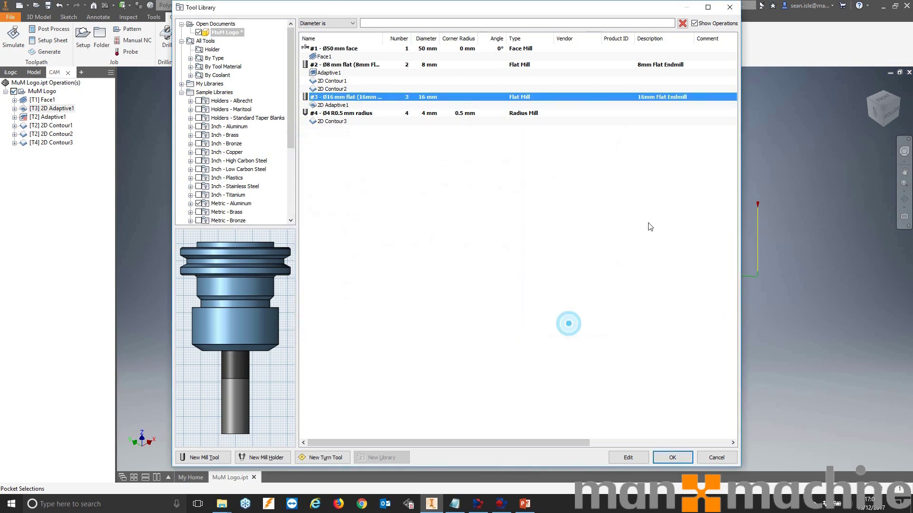
Close the Tool Library, view the part from the LEFT ViewCube face, then orbit it.
click(730, 7)
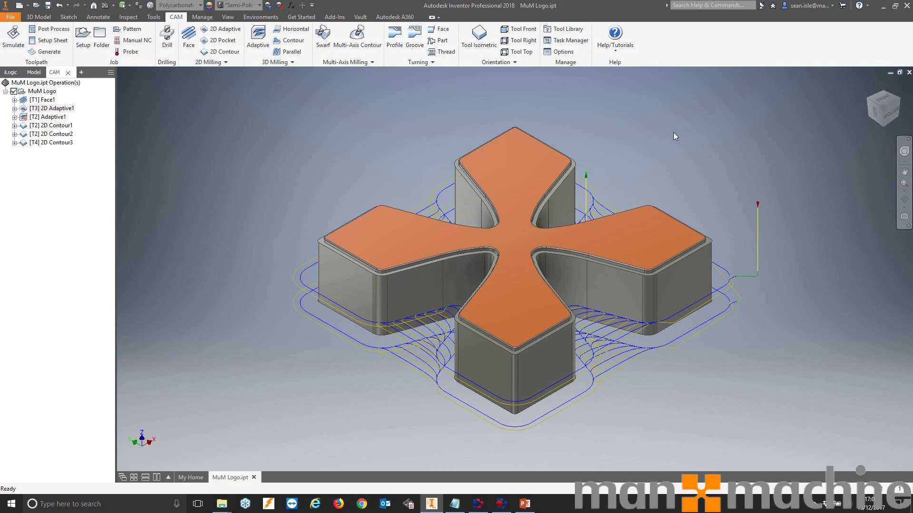
click(876, 115)
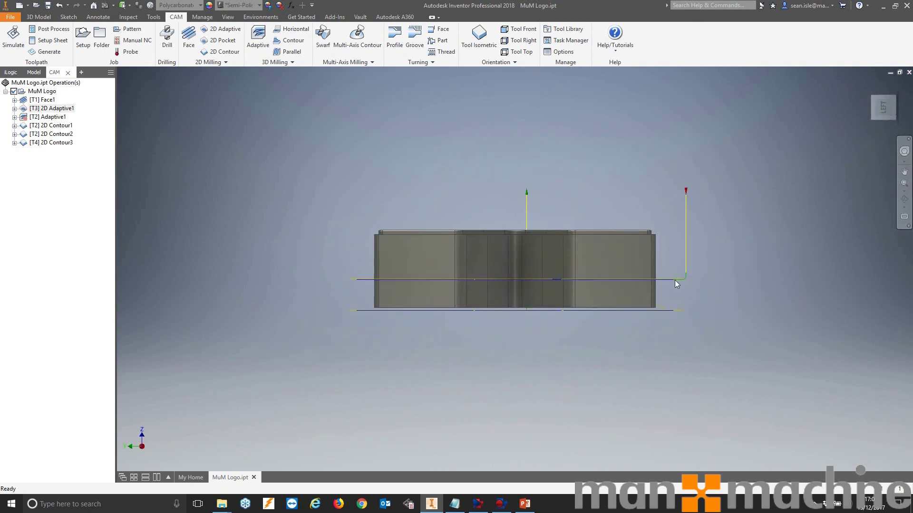
mouse_move(902, 107)
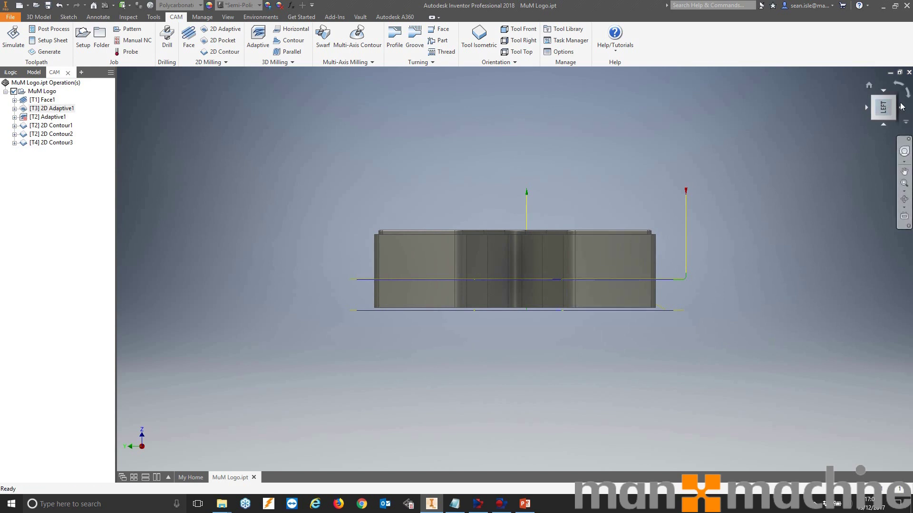
drag(902, 107, 832, 132)
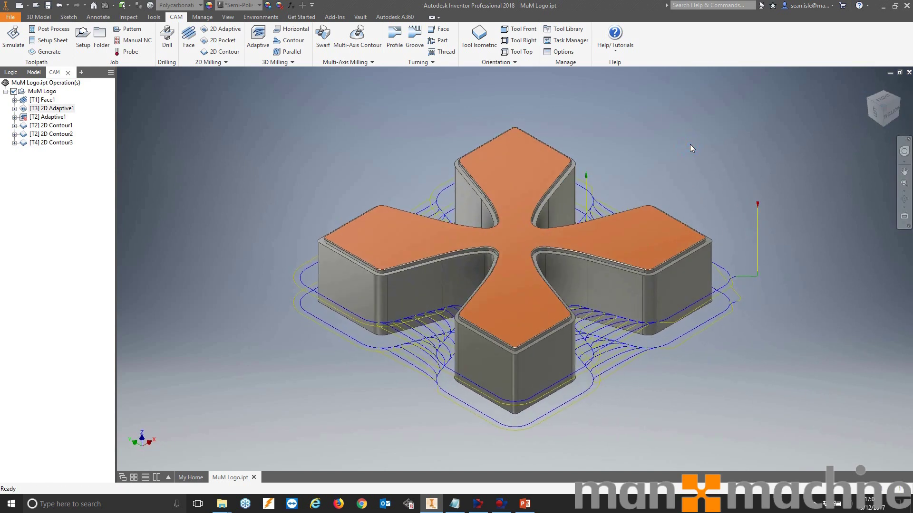